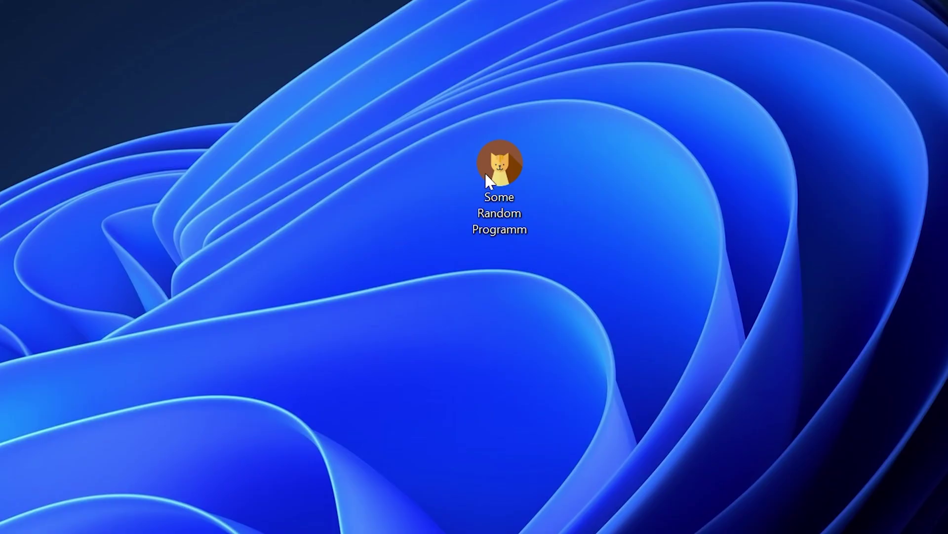
Launch the Some Random Programm shortcut to reproduce its missing d3dx9d_39.dll System Error.
{"action": "double_click", "coordinate": [511, 163]}
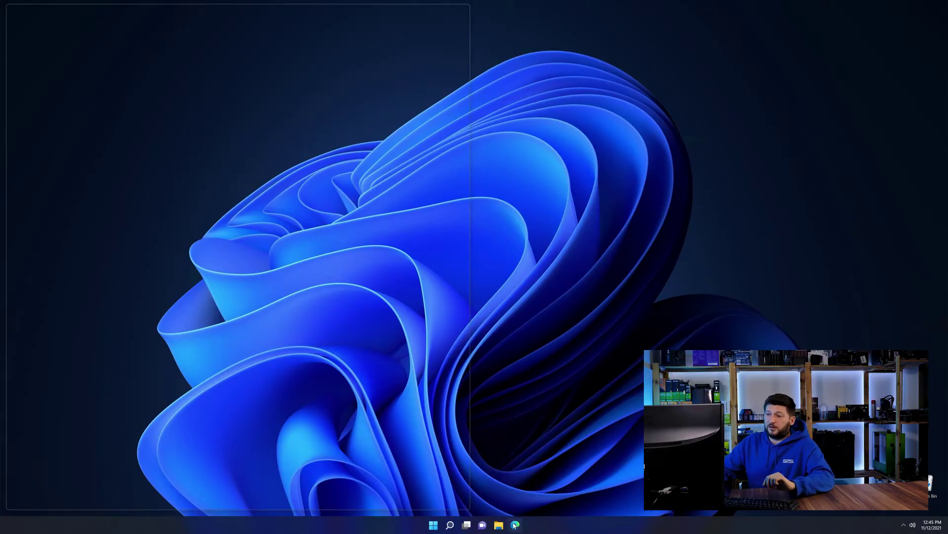
Download the d3dx9d_39.dll (32-Bit) zip from the STS tutorial page and open it.
{"action": "type", "text": "https://www.sts-tutorial.com/download/d3dx9d_39"}
{"action": "key", "text": "Return"}
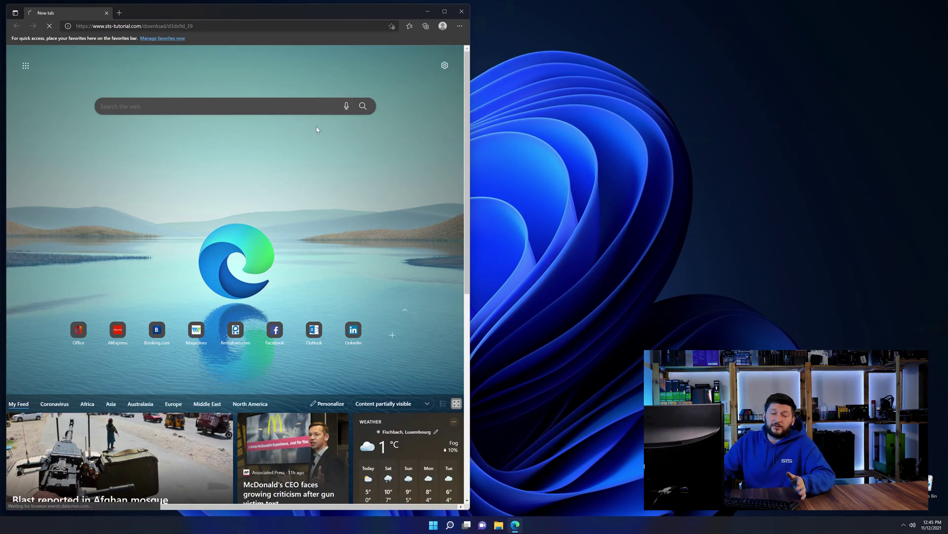
{"action": "scroll", "coordinate": [319, 130], "scroll_direction": "down", "scroll_amount": 2}
{"action": "scroll", "coordinate": [250, 176], "scroll_direction": "down", "scroll_amount": 18}
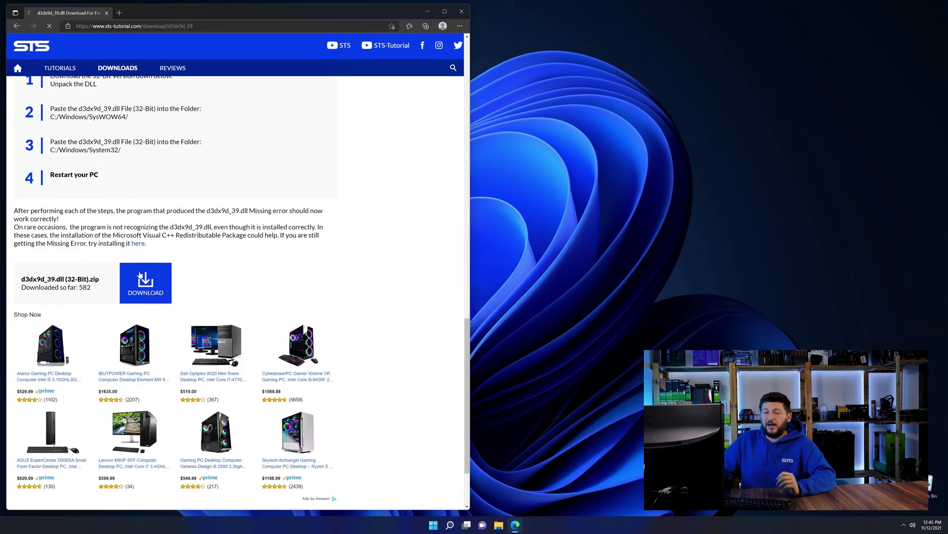
{"action": "left_click", "coordinate": [140, 276]}
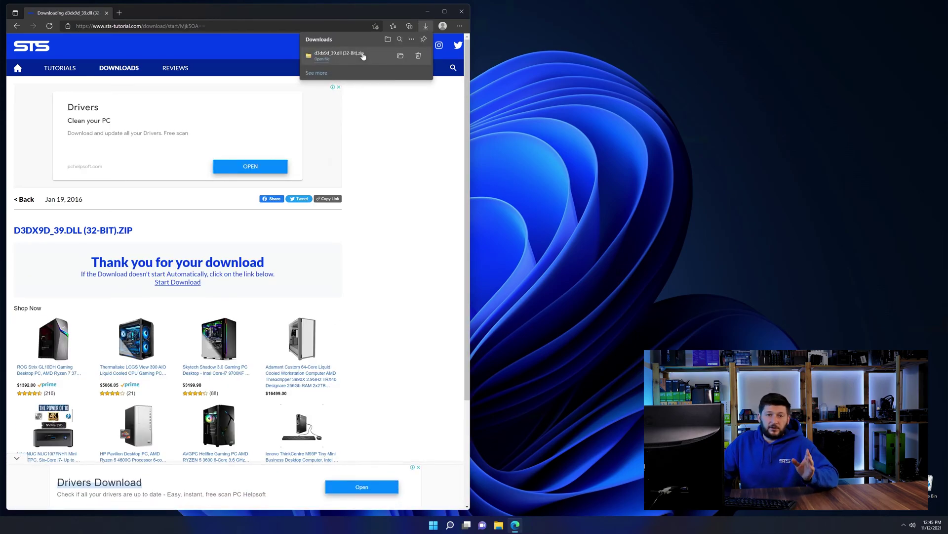
{"action": "left_click", "coordinate": [340, 55]}
Open the zip's d3dx9d_39.dll (32-Bit) folder beside a second Explorer window at C:\Windows.
{"action": "left_click", "coordinate": [462, 11]}
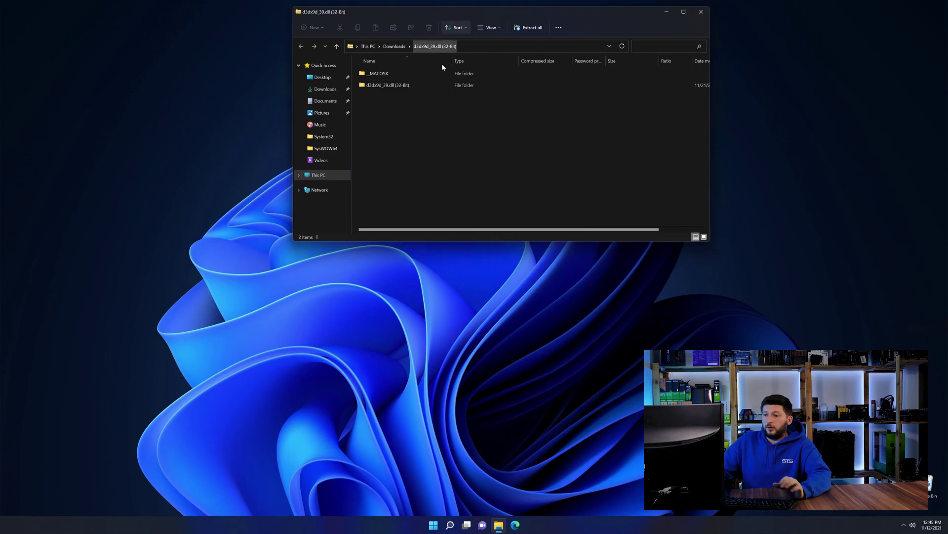
{"action": "double_click", "coordinate": [413, 85]}
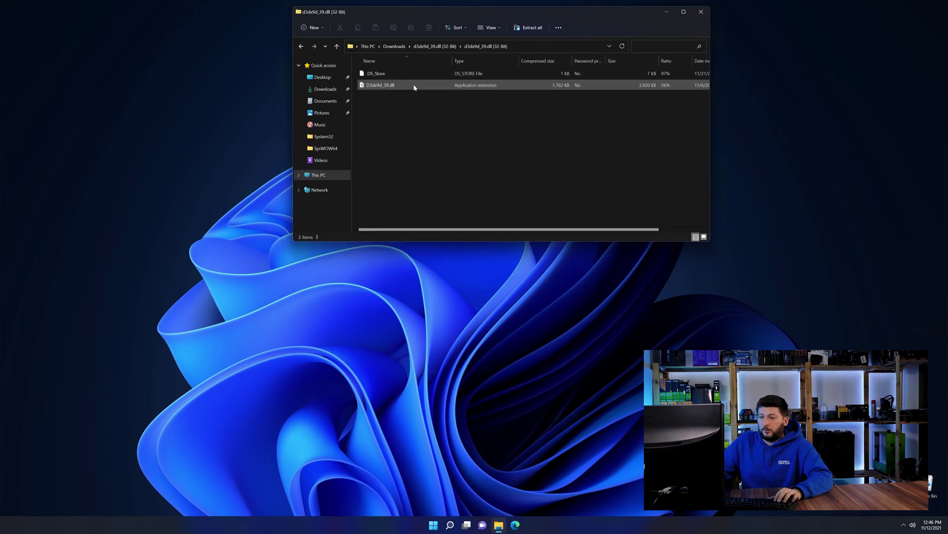
{"action": "middle_click", "coordinate": [499, 525]}
{"action": "left_click_drag", "start_coordinate": [444, 12], "coordinate": [445, 116]}
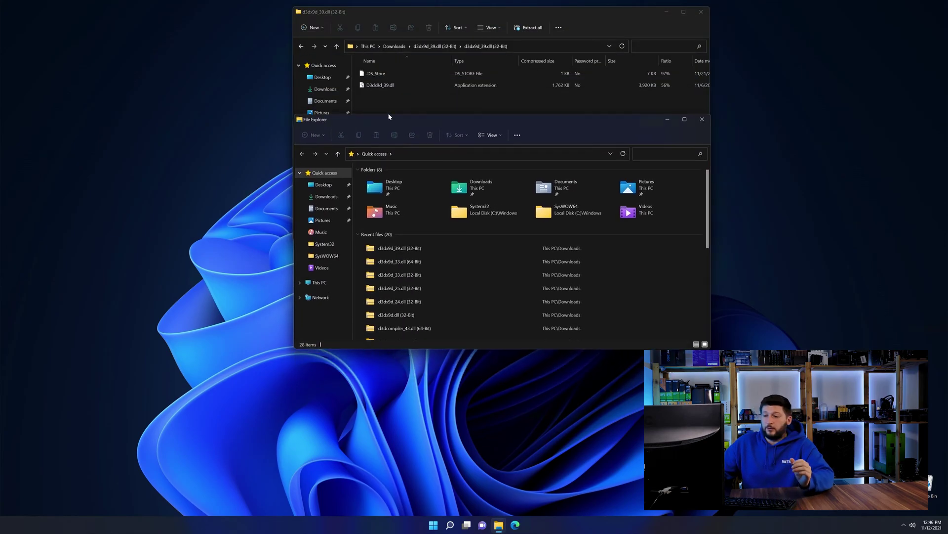
{"action": "left_click", "coordinate": [332, 280]}
{"action": "double_click", "coordinate": [420, 230]}
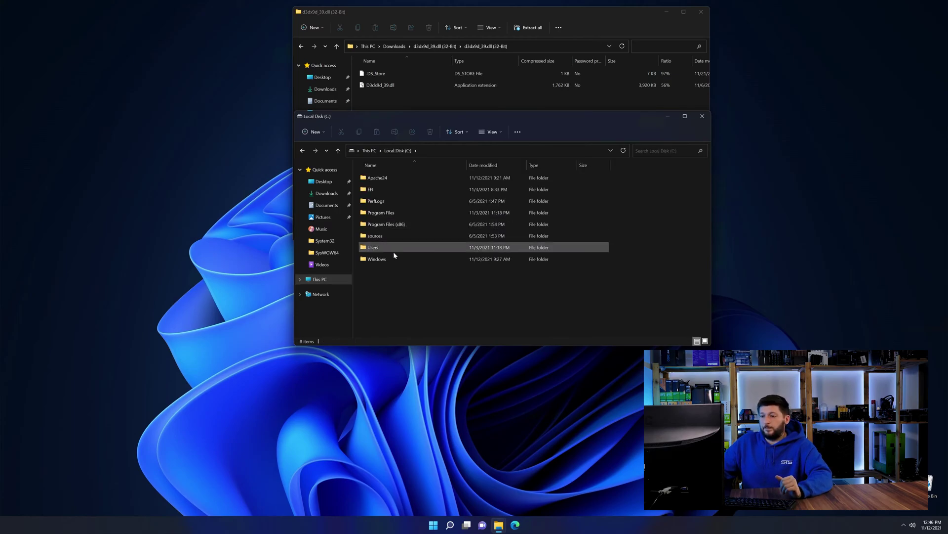
{"action": "double_click", "coordinate": [398, 259]}
Copy D3dx9d_39.dll into both the System32 and SysWOW64 folders, then close the Windows window.
{"action": "scroll", "coordinate": [396, 237], "scroll_direction": "down", "scroll_amount": 7}
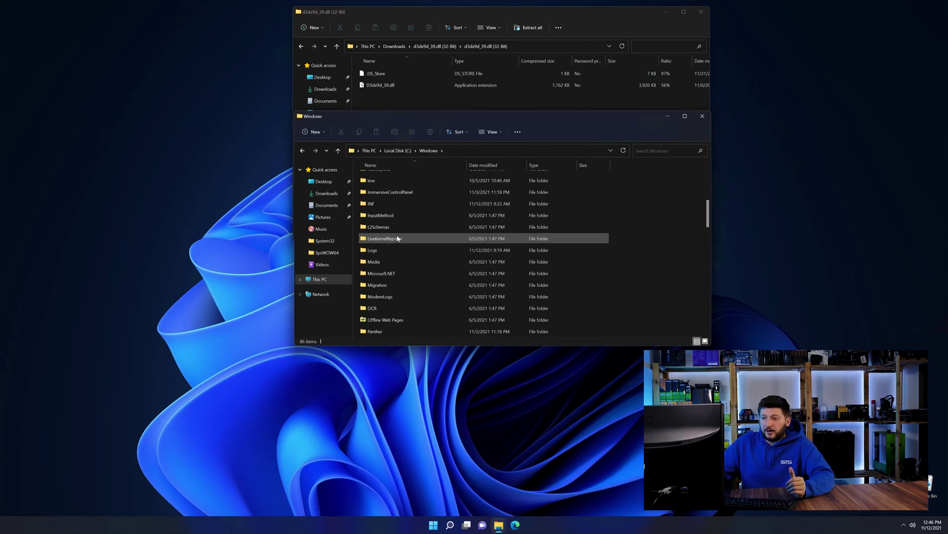
{"action": "scroll", "coordinate": [398, 238], "scroll_direction": "down", "scroll_amount": 9}
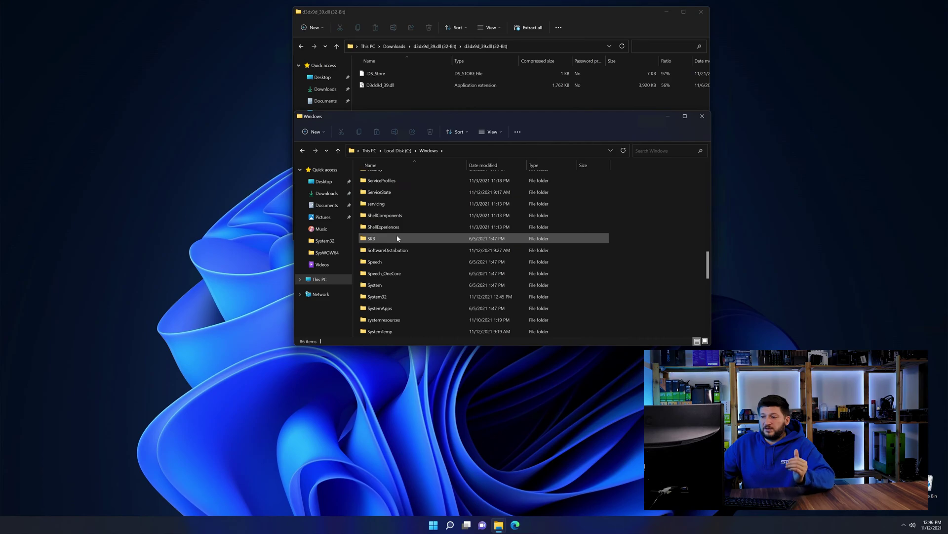
{"action": "scroll", "coordinate": [397, 238], "scroll_direction": "down", "scroll_amount": 2}
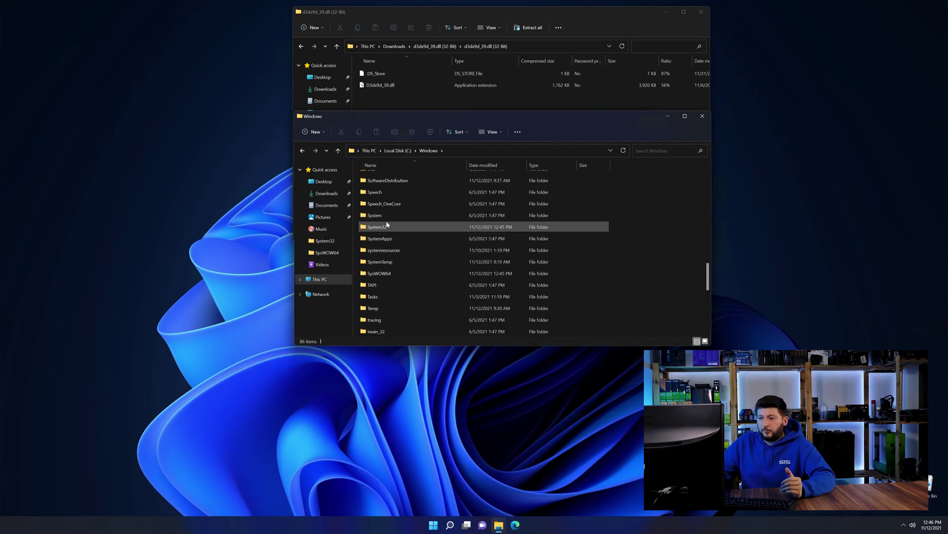
{"action": "left_click", "coordinate": [387, 228]}
{"action": "left_click", "coordinate": [390, 275]}
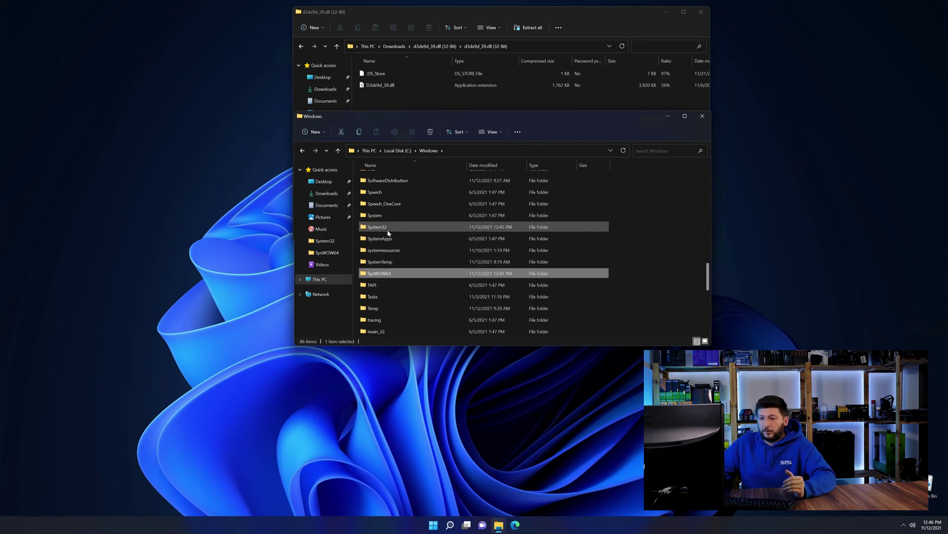
{"action": "left_click", "coordinate": [388, 228]}
{"action": "left_click_drag", "start_coordinate": [380, 85], "coordinate": [377, 227]}
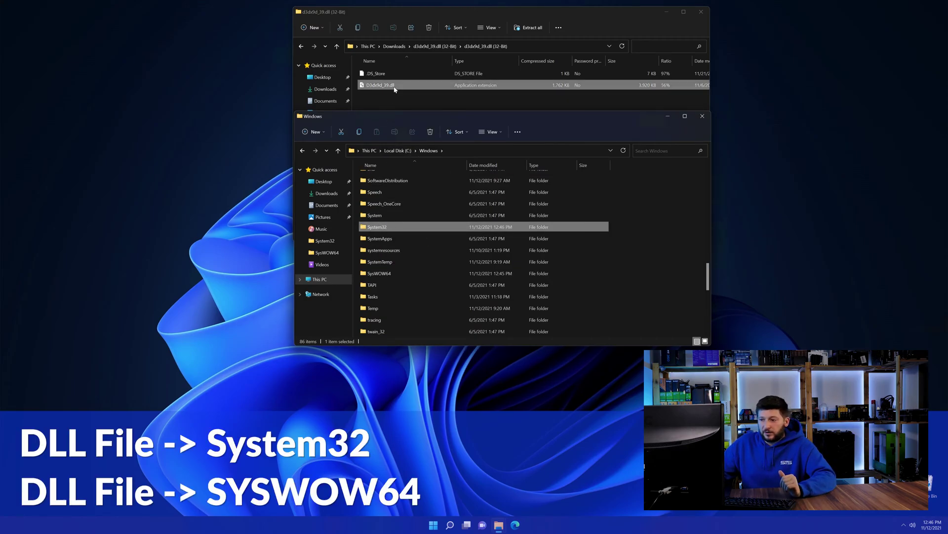
{"action": "left_click_drag", "start_coordinate": [401, 162], "coordinate": [381, 273]}
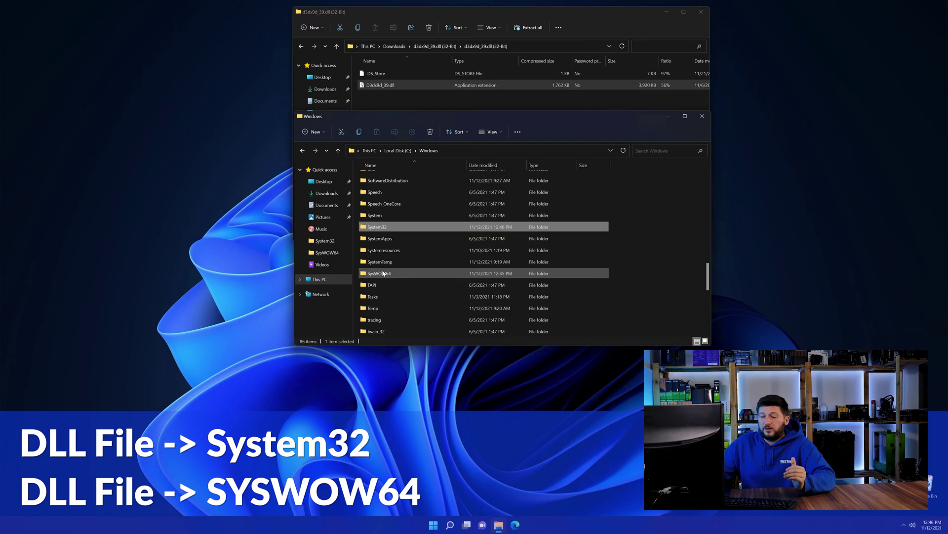
{"action": "left_click", "coordinate": [706, 119]}
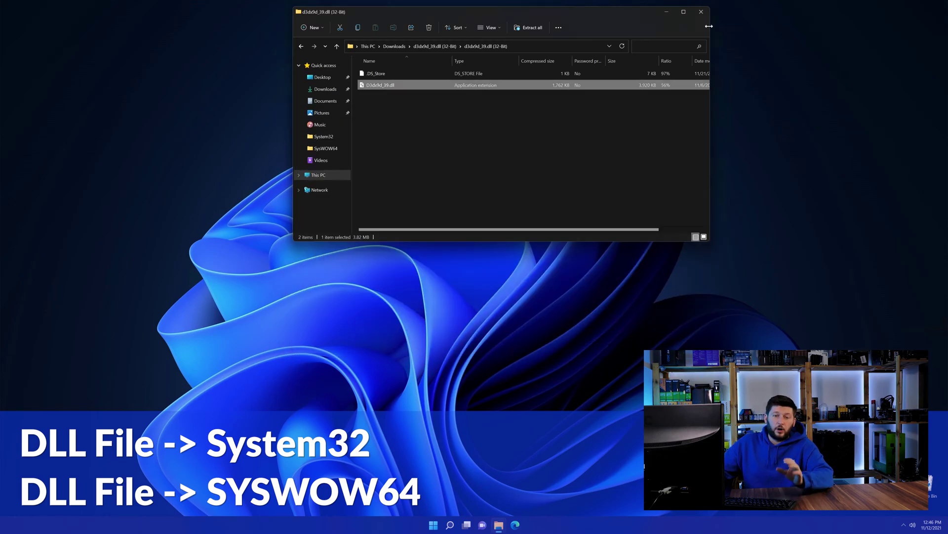
Close the remaining d3dx9d_39.dll (32-Bit) Explorer window.
{"action": "left_click", "coordinate": [702, 12]}
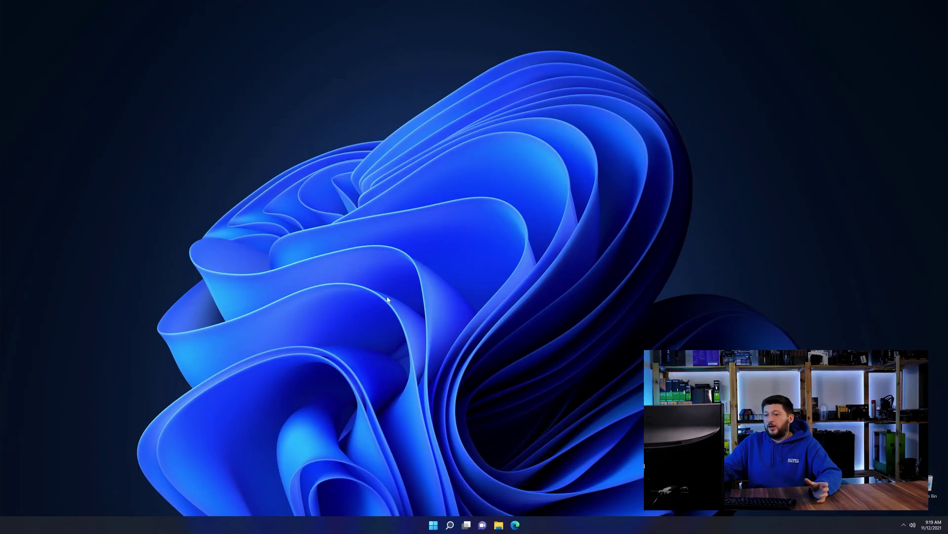
Download dxwebsetup.exe from the STS DirectX End-User Runtime page and run it.
{"action": "left_click", "coordinate": [515, 527]}
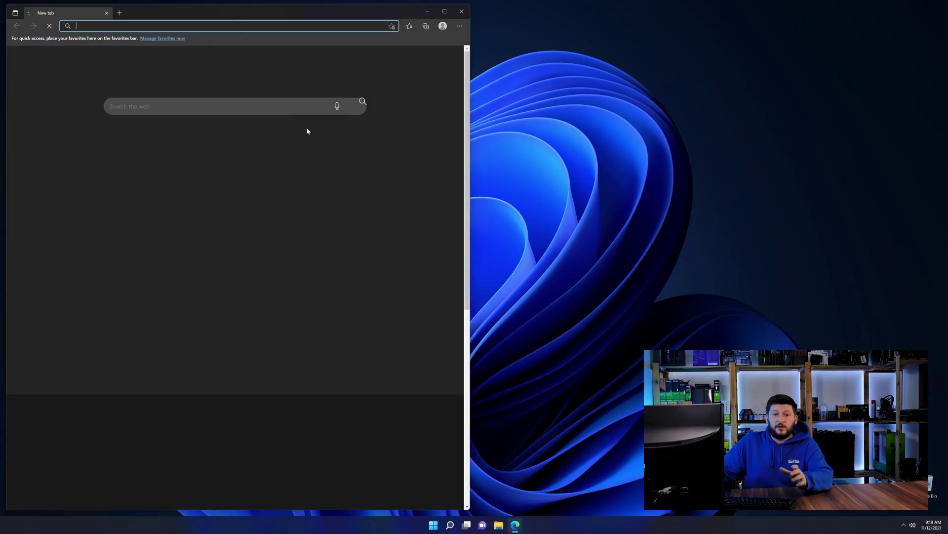
{"action": "type", "text": "https://www.sts-tutorial.com/download/directx_end_user"}
{"action": "key", "text": "Return"}
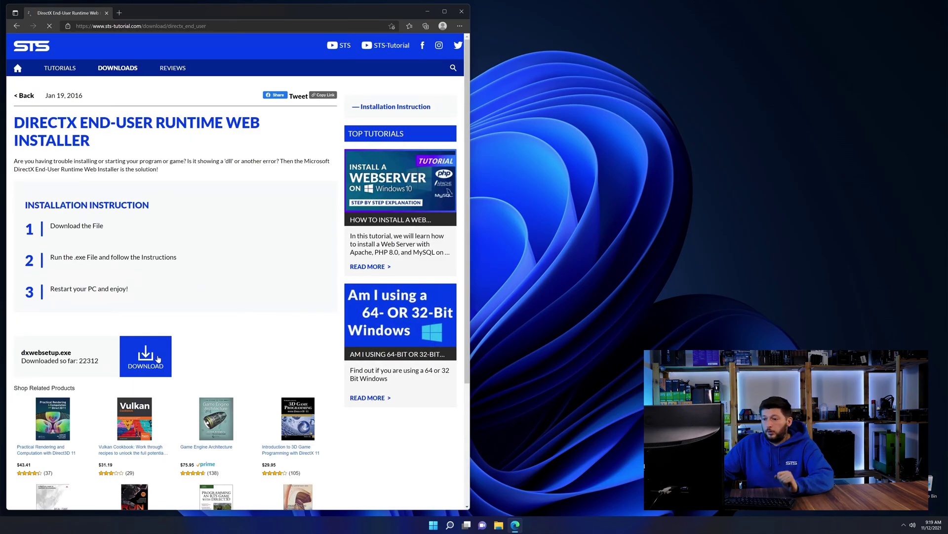
{"action": "left_click", "coordinate": [158, 359]}
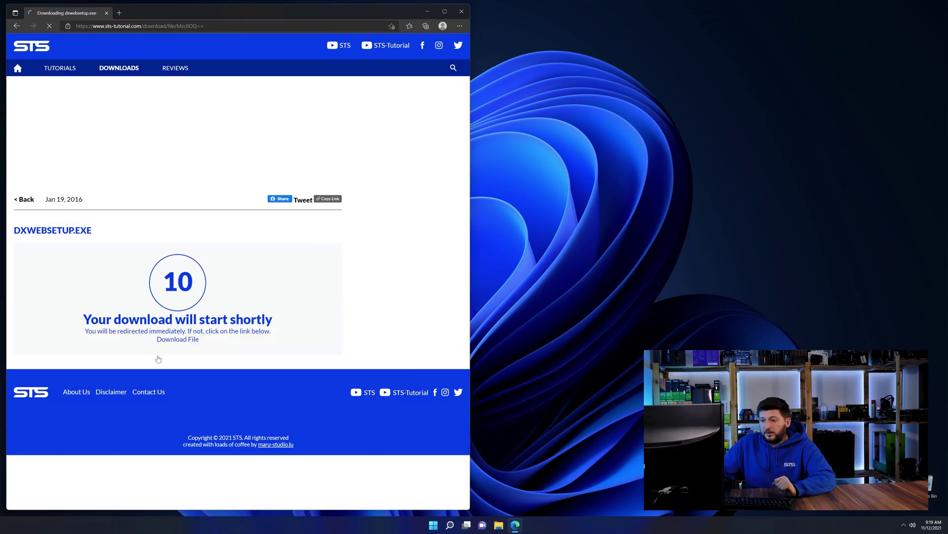
{"action": "left_click", "coordinate": [178, 339]}
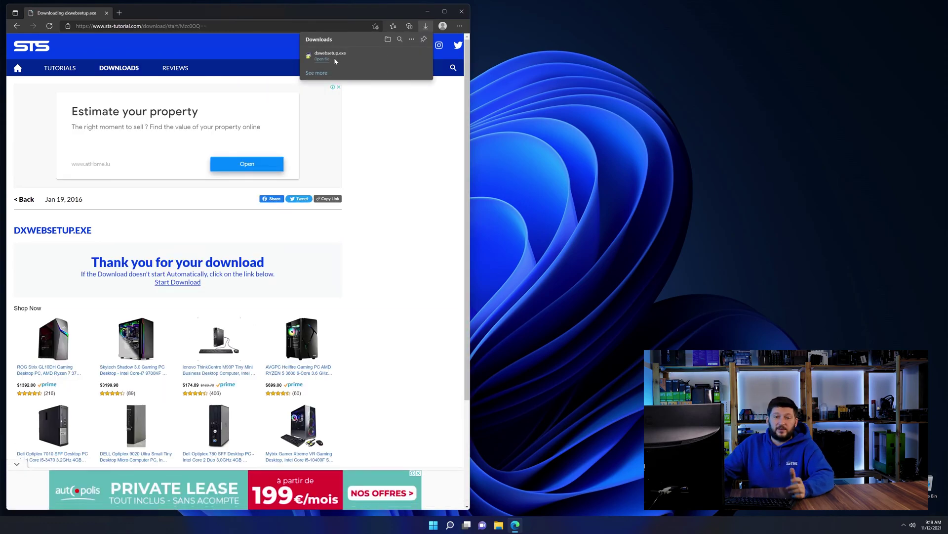
{"action": "left_click", "coordinate": [334, 60]}
Accept the DirectX licence, skip the Bing Bar offer, and install the runtime components to completion.
{"action": "left_click", "coordinate": [457, 16]}
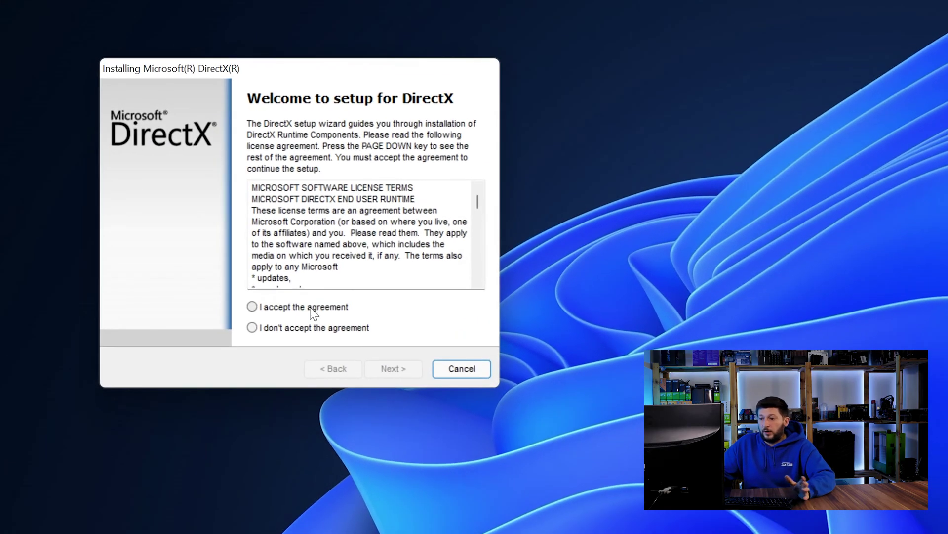
{"action": "left_click", "coordinate": [158, 202]}
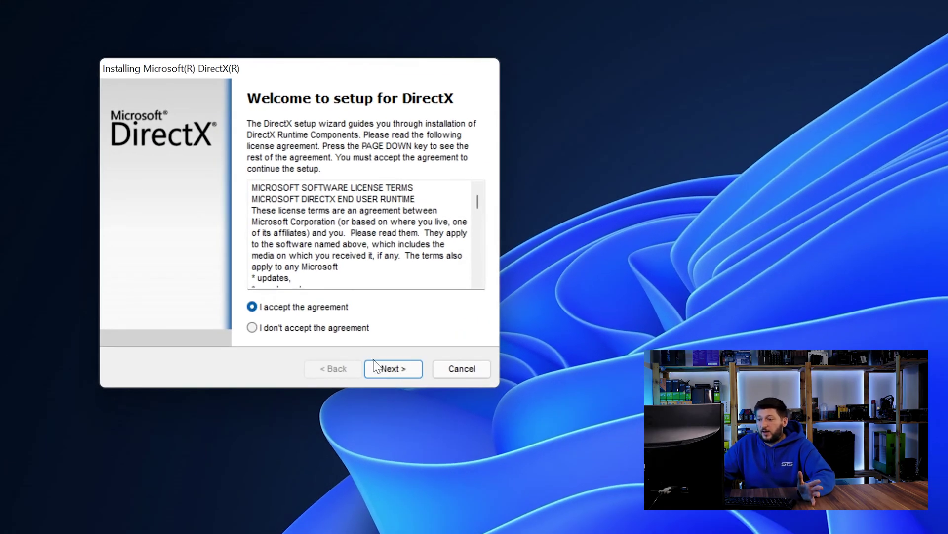
{"action": "left_click", "coordinate": [389, 369]}
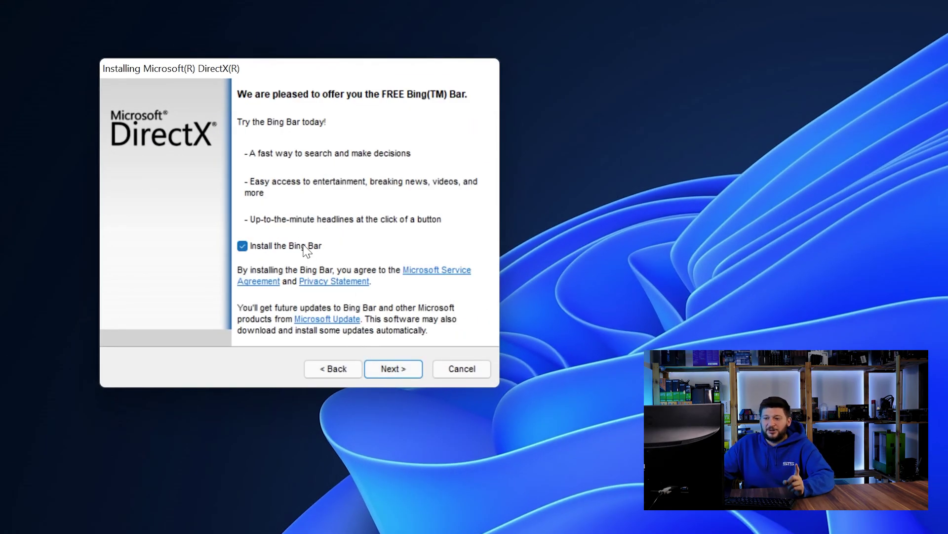
{"action": "left_click", "coordinate": [389, 370]}
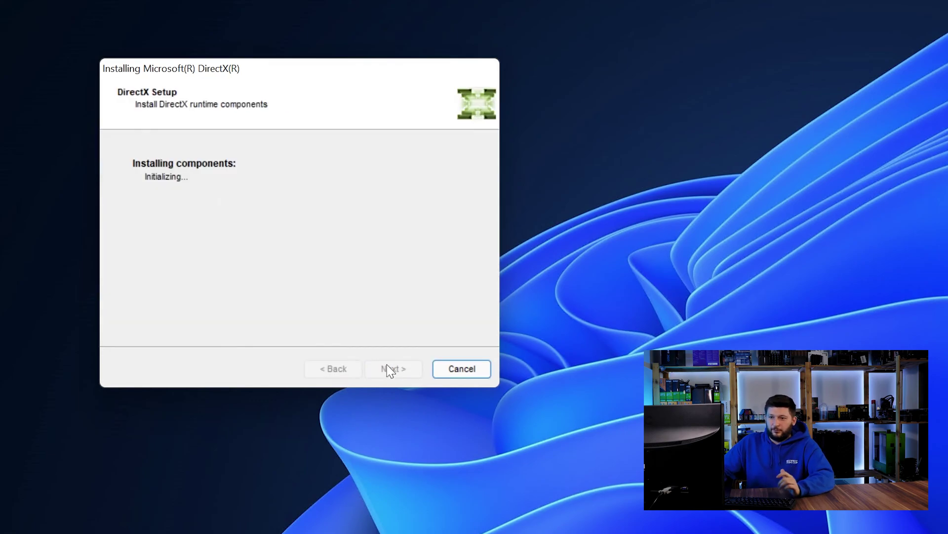
{"action": "left_click", "coordinate": [393, 369]}
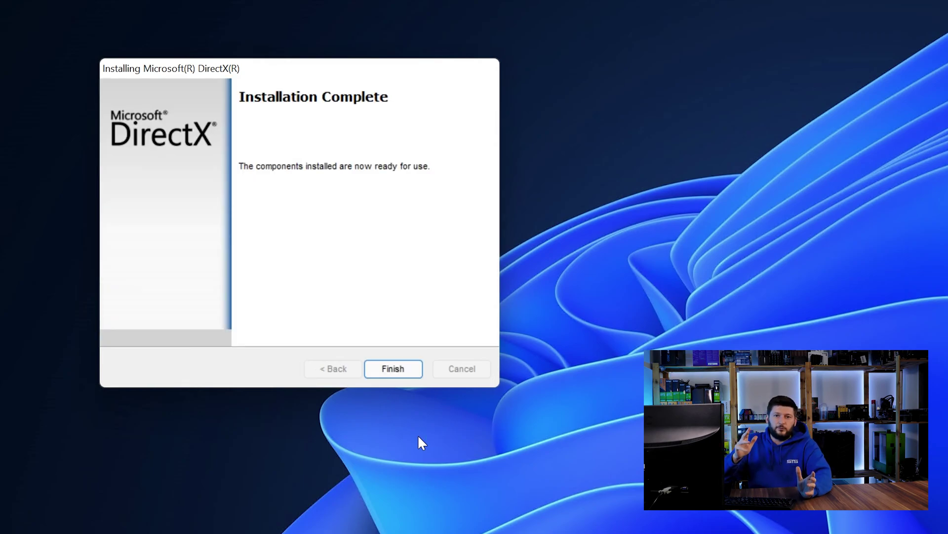
{"action": "left_click", "coordinate": [403, 368]}
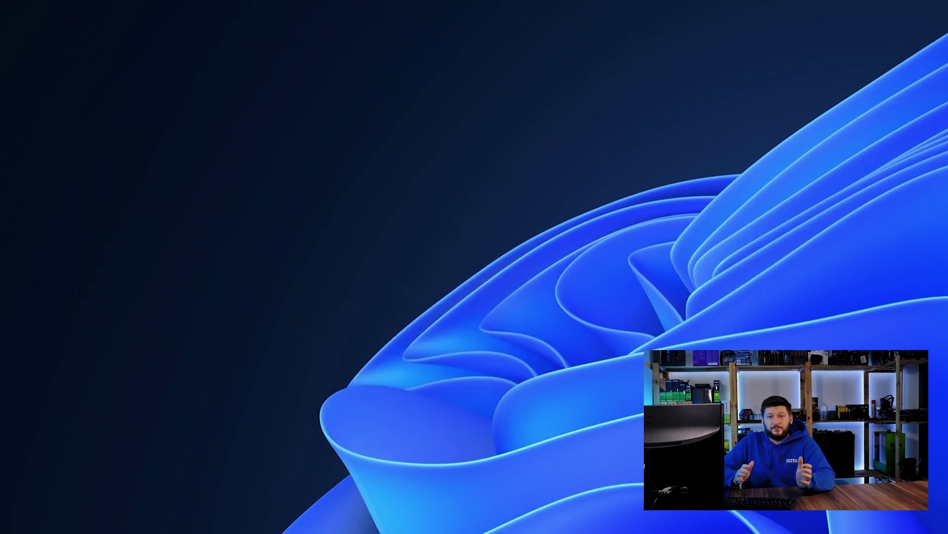